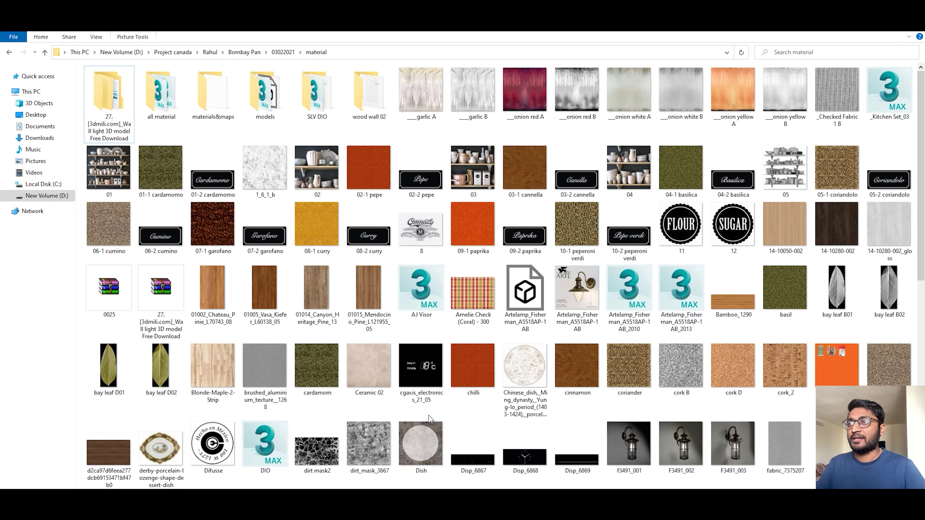
Step: Browse the texture thumbnails in the project's material folder, then return to the 3ds Max scene
{"action": "scroll", "coordinate": [237, 278], "scroll_direction": "down", "scroll_amount": 10}
{"action": "scroll", "coordinate": [238, 282], "scroll_direction": "up", "scroll_amount": 10}
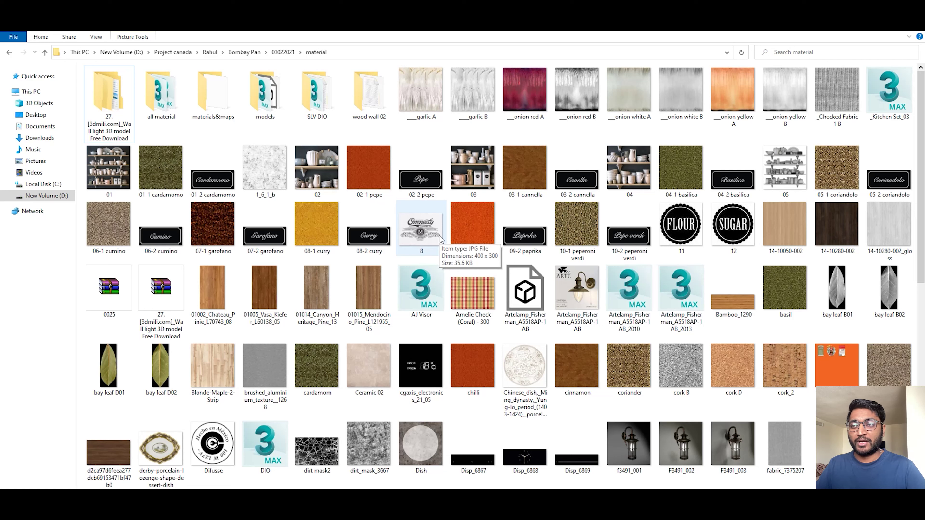
{"action": "key", "text": "alt+Tab"}
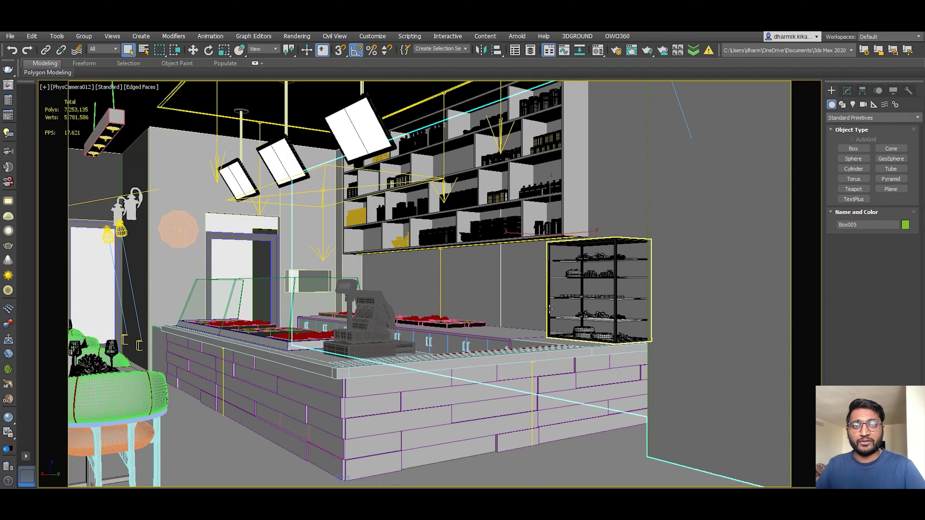
Step: Deselect the glass display cabinet Box005 and open the Scripting menu
{"action": "left_click", "coordinate": [572, 186]}
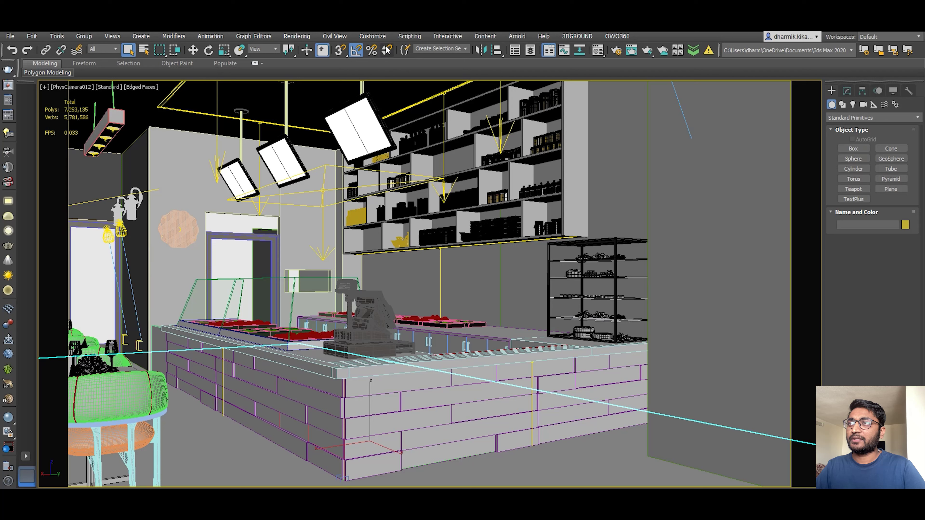
{"action": "left_click", "coordinate": [410, 37]}
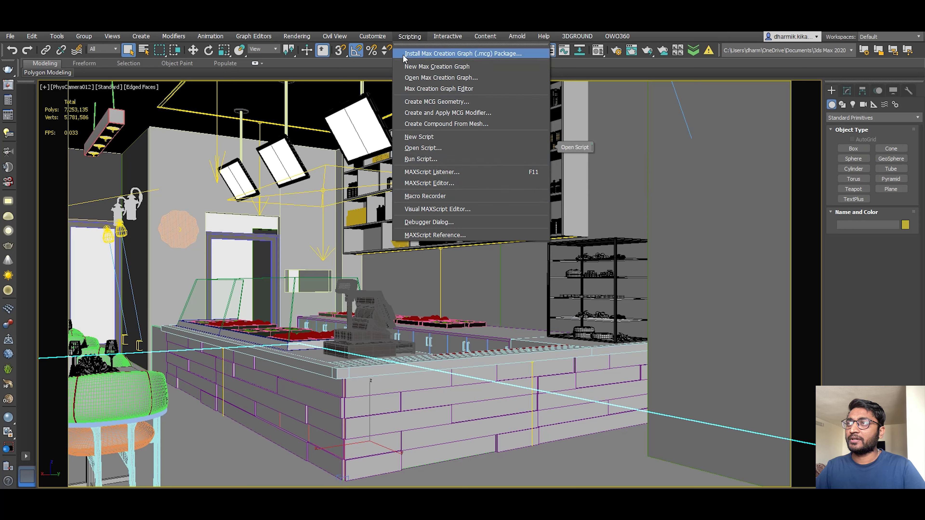
Step: Add Collect Aasset 2 to the main toolbar through Customize User Interface > Toolbars
{"action": "mouse_move", "coordinate": [377, 38]}
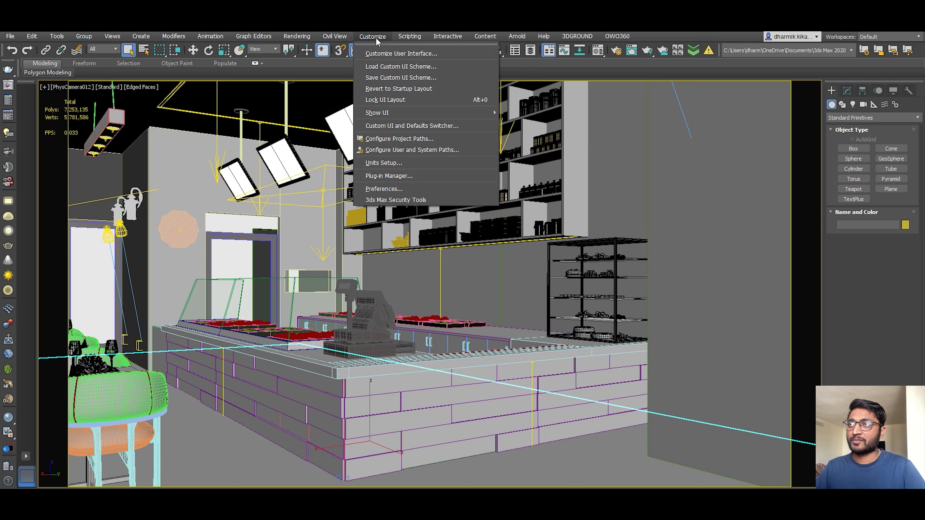
{"action": "left_click", "coordinate": [385, 54]}
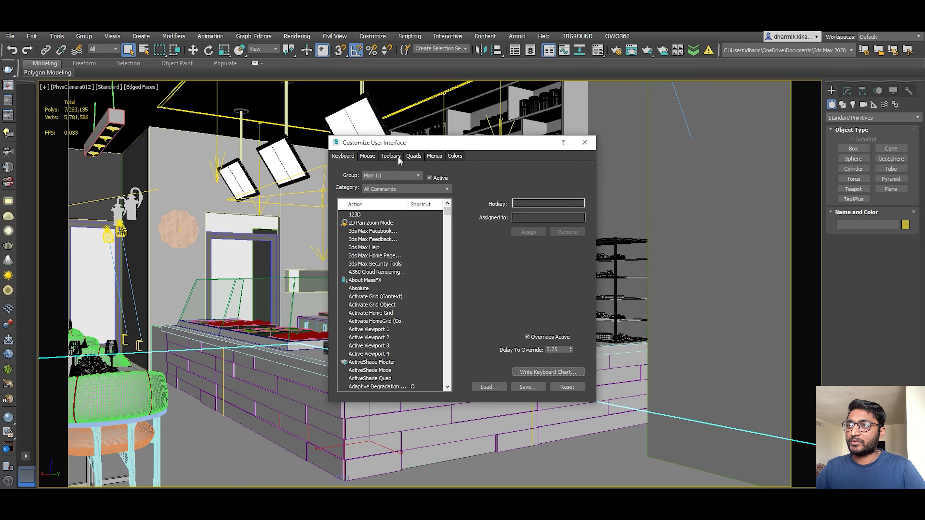
{"action": "left_click", "coordinate": [399, 159]}
{"action": "left_click_drag", "start_coordinate": [448, 215], "coordinate": [455, 256]}
{"action": "scroll", "coordinate": [448, 249], "scroll_direction": "up", "scroll_amount": 10}
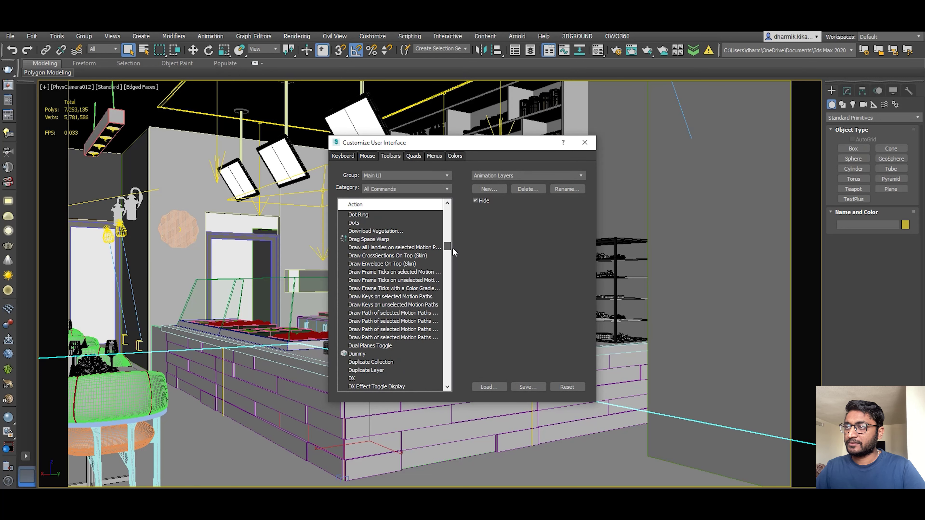
{"action": "scroll", "coordinate": [398, 256], "scroll_direction": "up", "scroll_amount": 10}
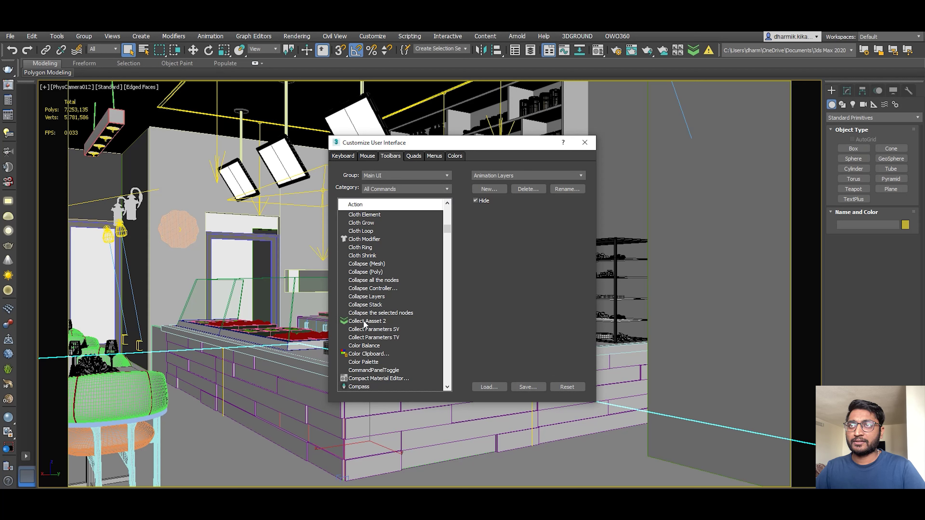
{"action": "left_click_drag", "start_coordinate": [365, 320], "coordinate": [702, 51]}
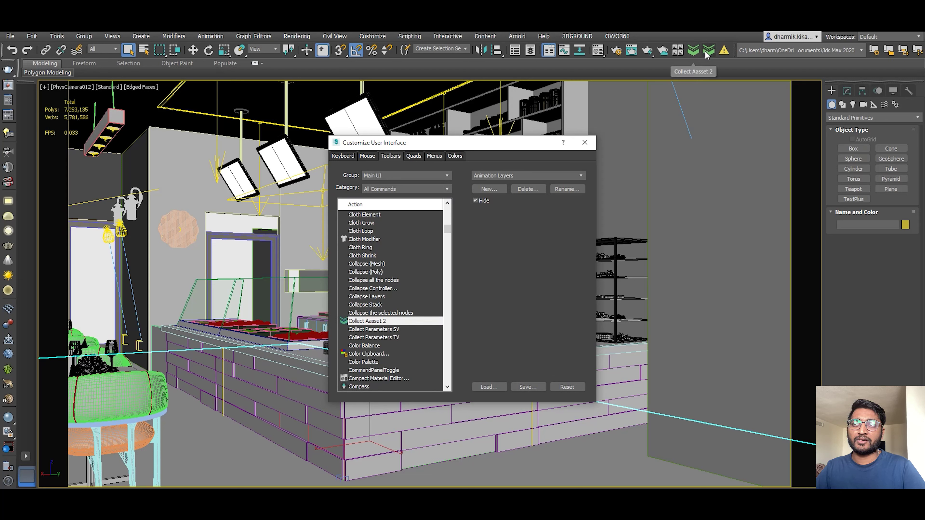
{"action": "left_click", "coordinate": [584, 142]}
Step: Delete the duplicate Collect Asset button and launch the Collect Asset v2.099b panel
{"action": "right_click", "coordinate": [691, 54]}
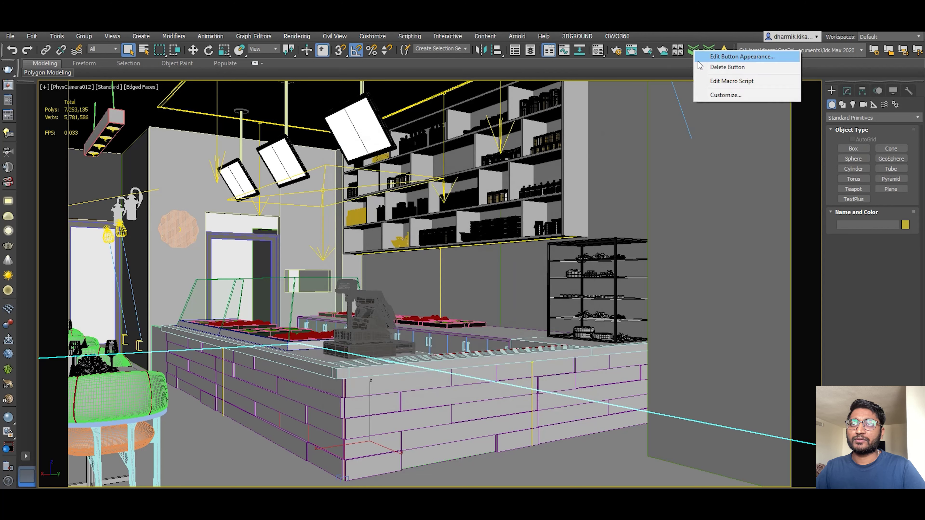
{"action": "left_click", "coordinate": [711, 67]}
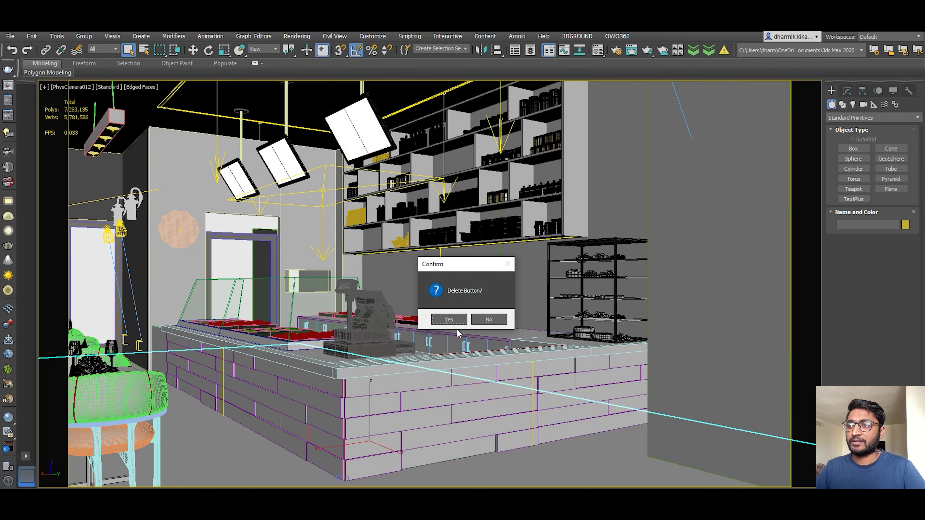
{"action": "left_click", "coordinate": [449, 319]}
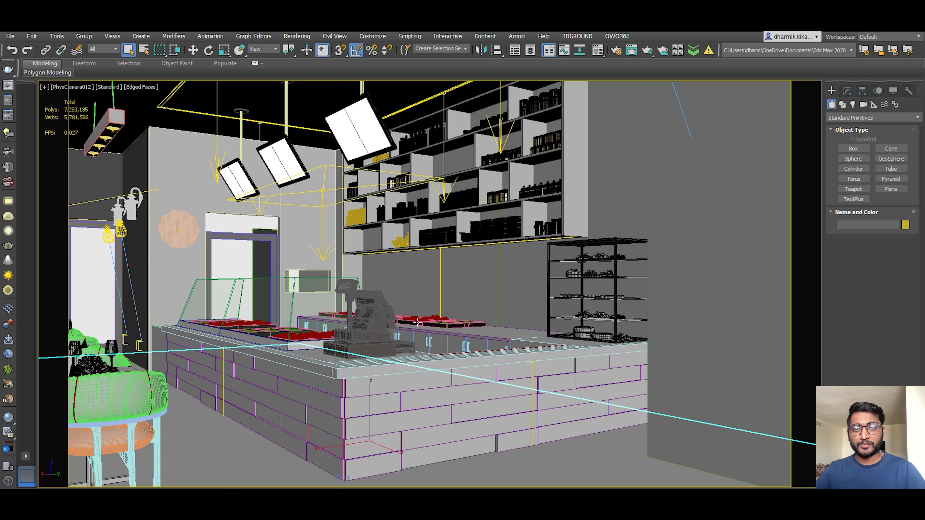
{"action": "left_click", "coordinate": [693, 50]}
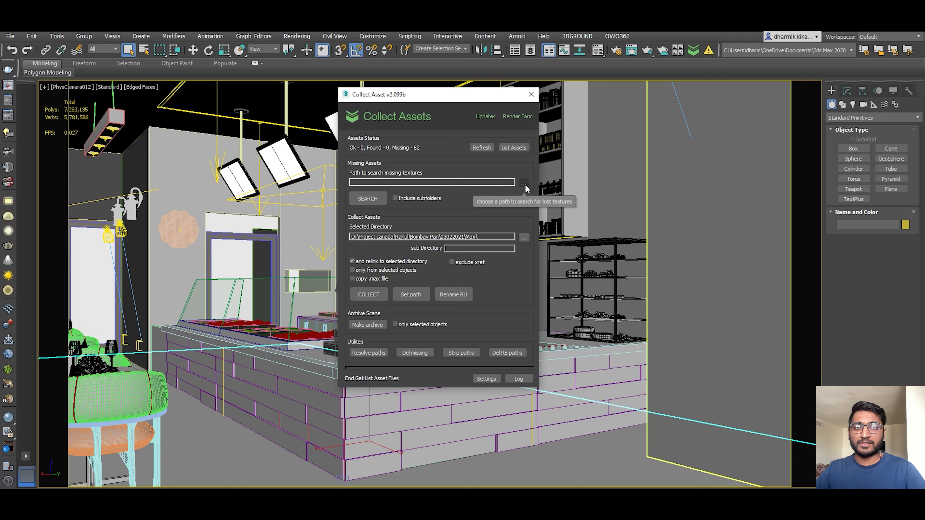
Step: Set the missing-texture search path to D:\, include subfolders, and run the search
{"action": "left_click", "coordinate": [524, 183]}
{"action": "left_click", "coordinate": [388, 284]}
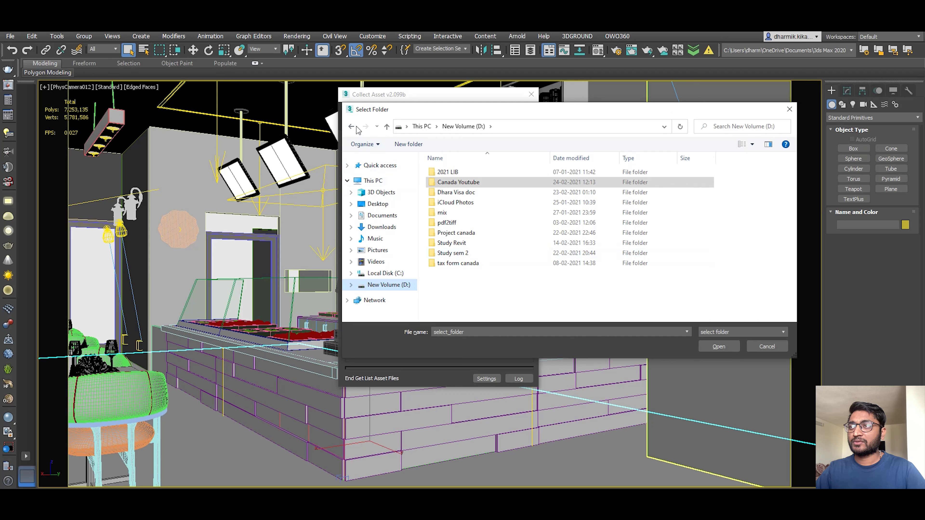
{"action": "left_click", "coordinate": [387, 127]}
{"action": "left_click", "coordinate": [616, 277]}
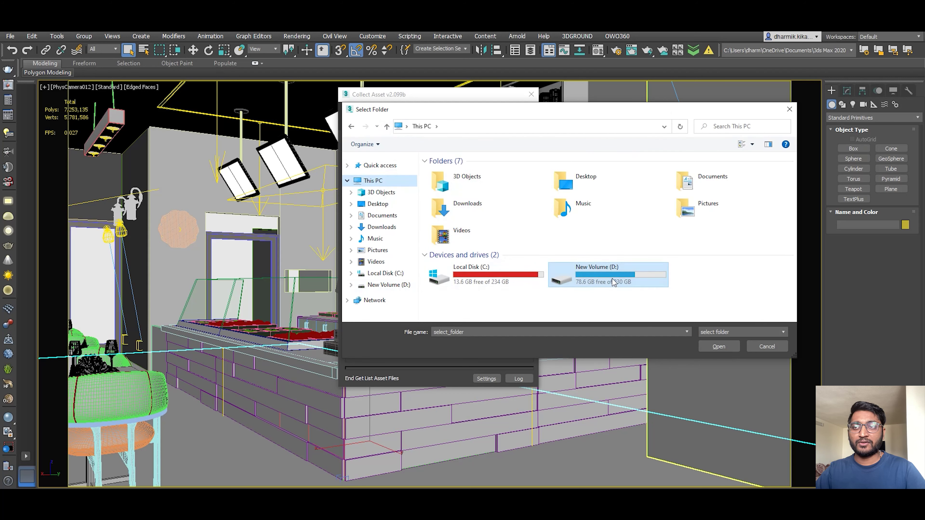
{"action": "left_click", "coordinate": [725, 347]}
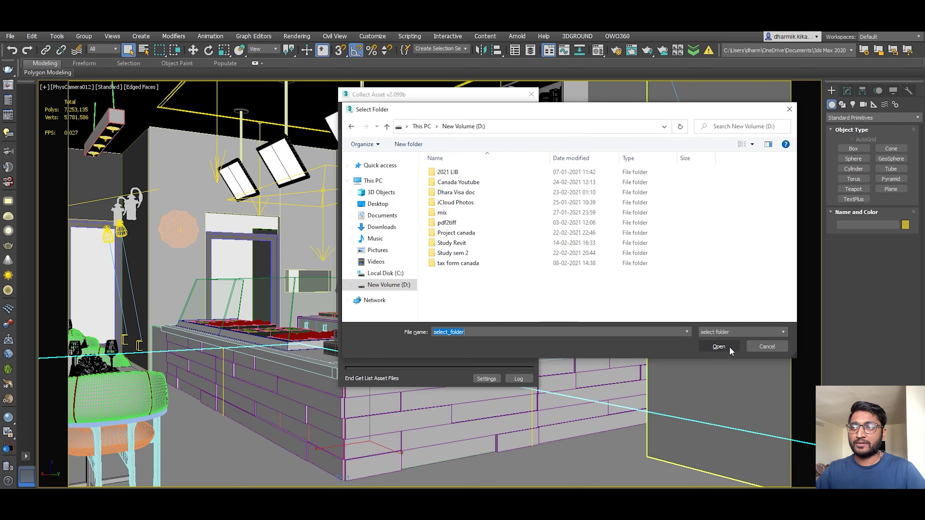
{"action": "left_click", "coordinate": [717, 346]}
{"action": "left_click", "coordinate": [413, 199]}
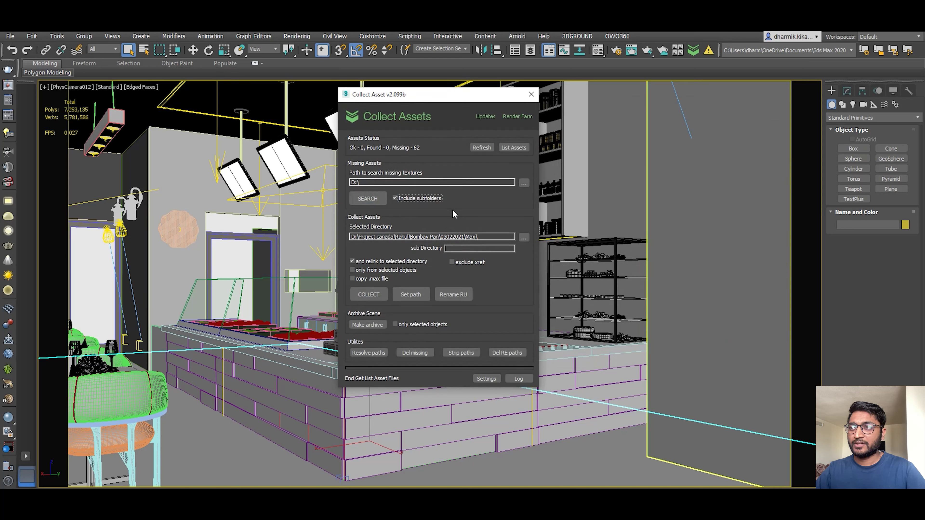
{"action": "left_click", "coordinate": [362, 198]}
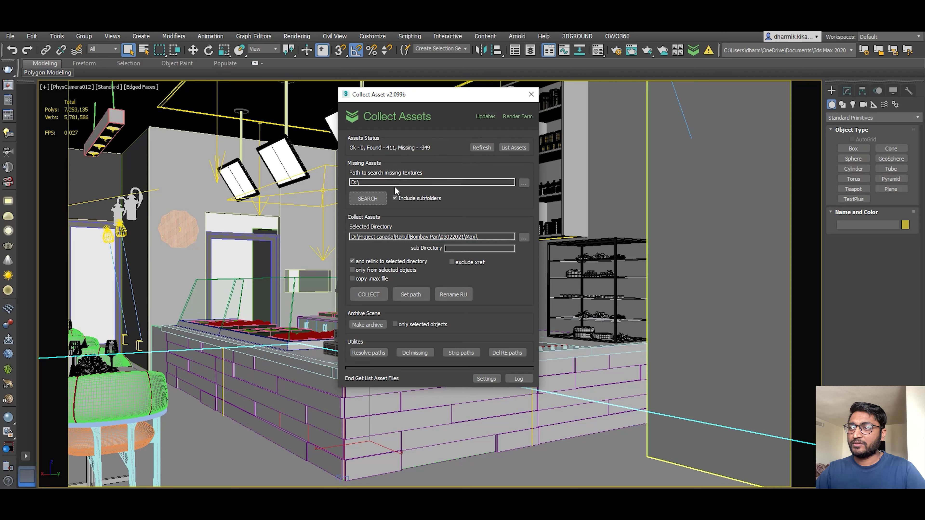
Step: Set the Collect Asset directory to D:\Canada Youtube\collect asset\material\
{"action": "left_click", "coordinate": [526, 237]}
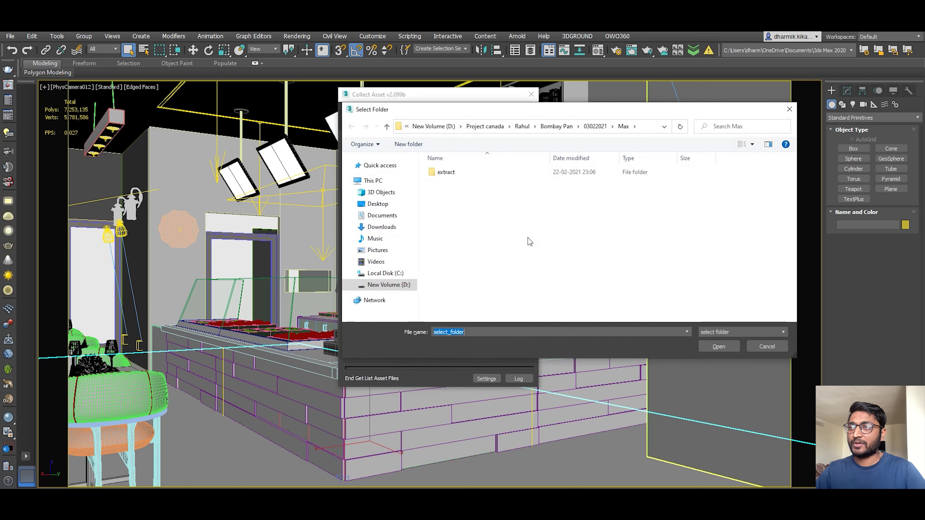
{"action": "left_click", "coordinate": [387, 288]}
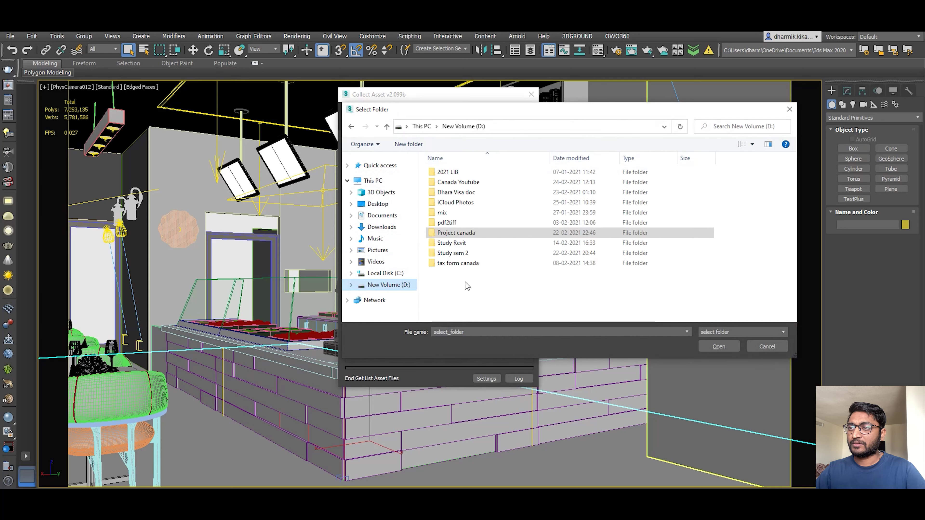
{"action": "double_click", "coordinate": [470, 185]}
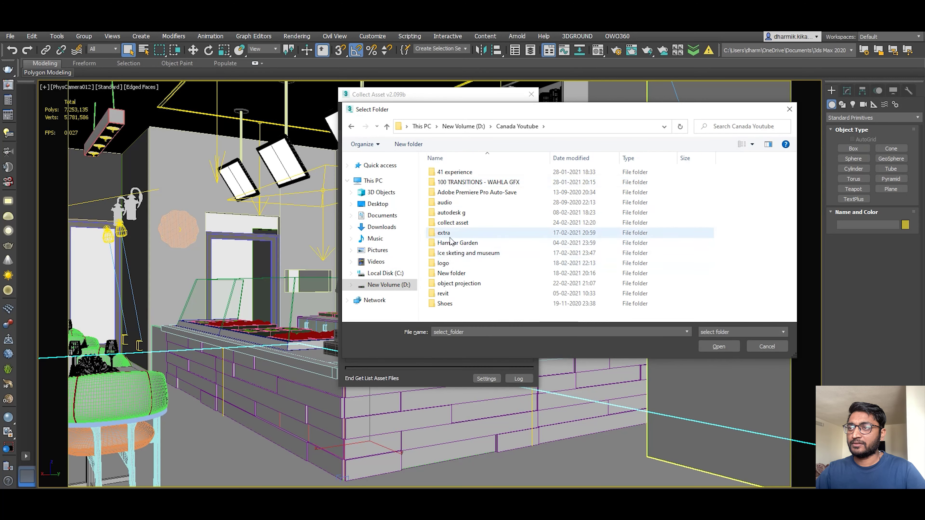
{"action": "double_click", "coordinate": [452, 223]}
{"action": "left_click", "coordinate": [451, 174]}
{"action": "double_click", "coordinate": [450, 173]}
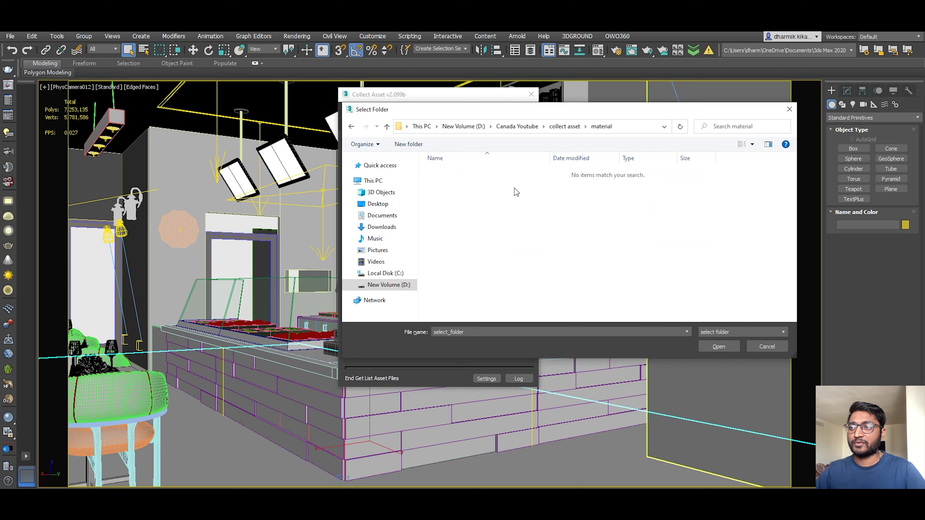
{"action": "left_click", "coordinate": [721, 346]}
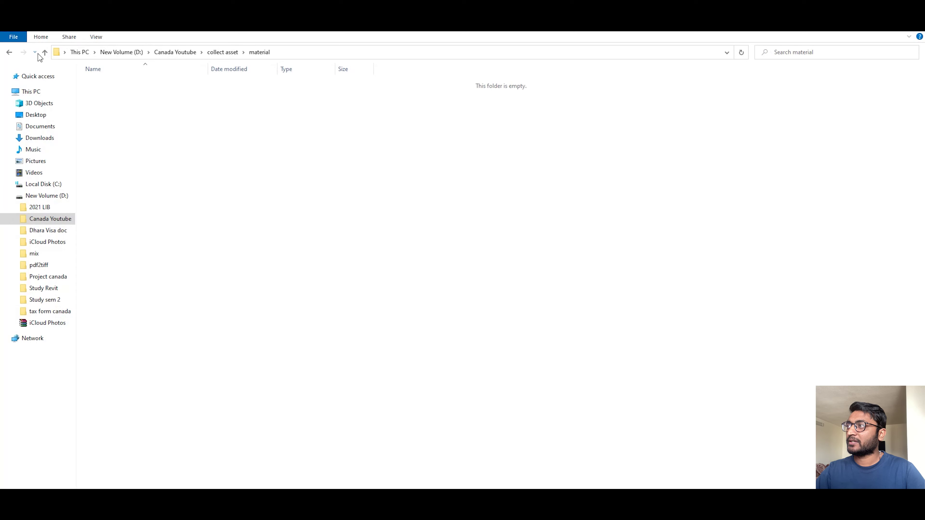
{"action": "left_click", "coordinate": [45, 52]}
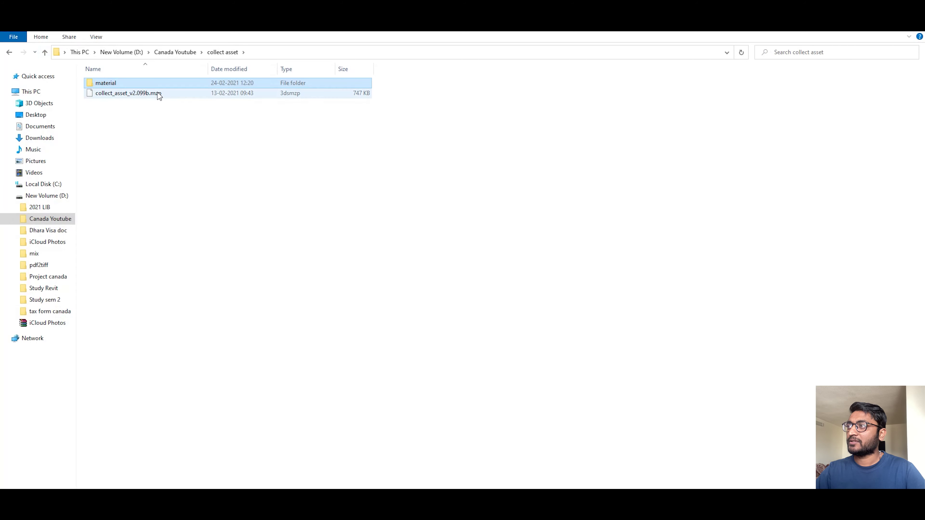
Step: Copy the scene's textures into the material folder and browse the collected files as thumbnails
{"action": "double_click", "coordinate": [120, 84]}
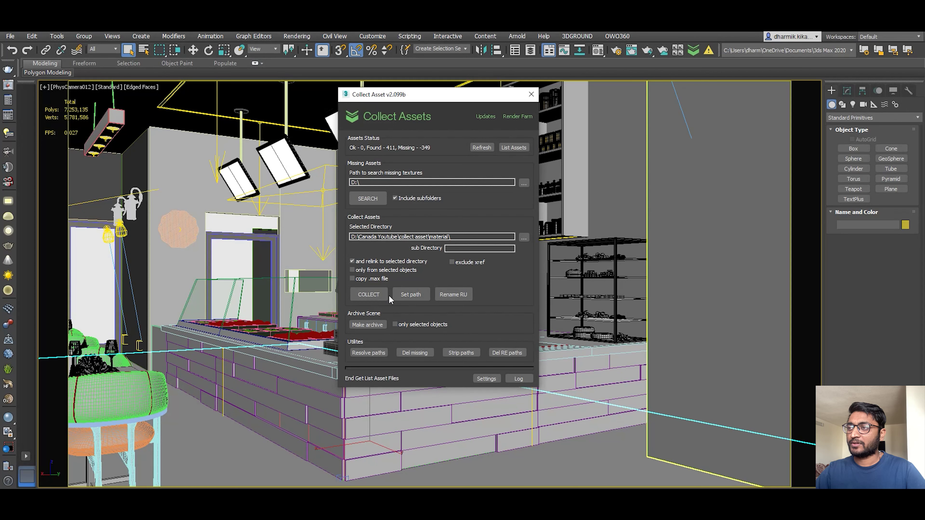
{"action": "left_click", "coordinate": [375, 295]}
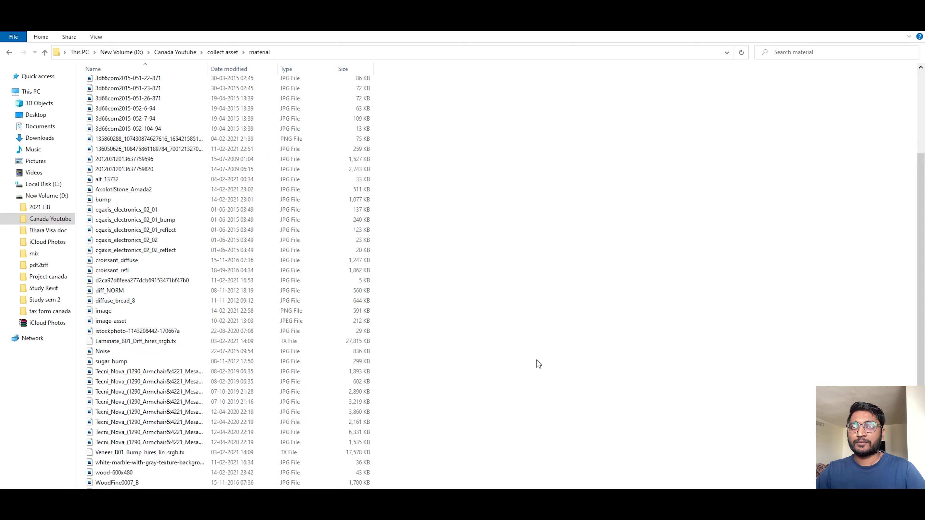
{"action": "scroll", "coordinate": [536, 360], "scroll_direction": "up", "scroll_amount": 4}
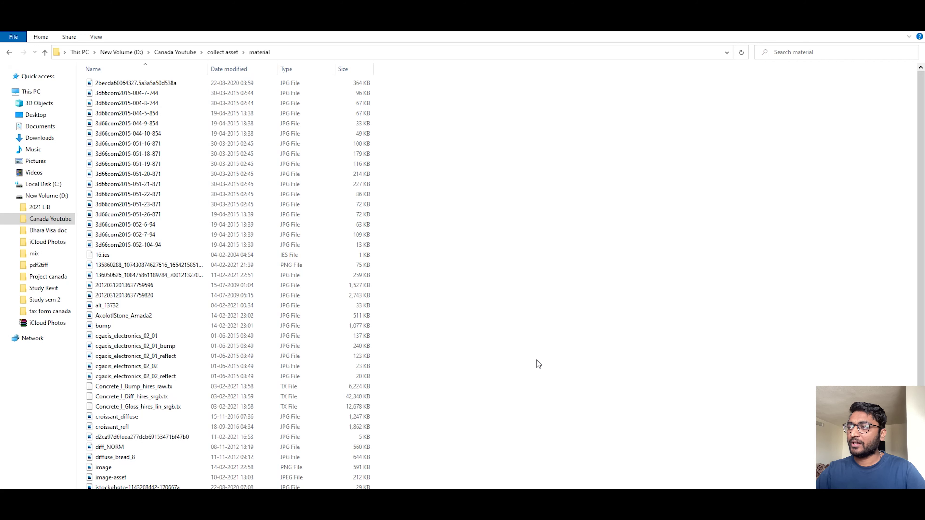
{"action": "scroll", "coordinate": [536, 360], "scroll_direction": "down", "scroll_amount": 6}
{"action": "scroll", "coordinate": [535, 360], "scroll_direction": "up", "scroll_amount": 6}
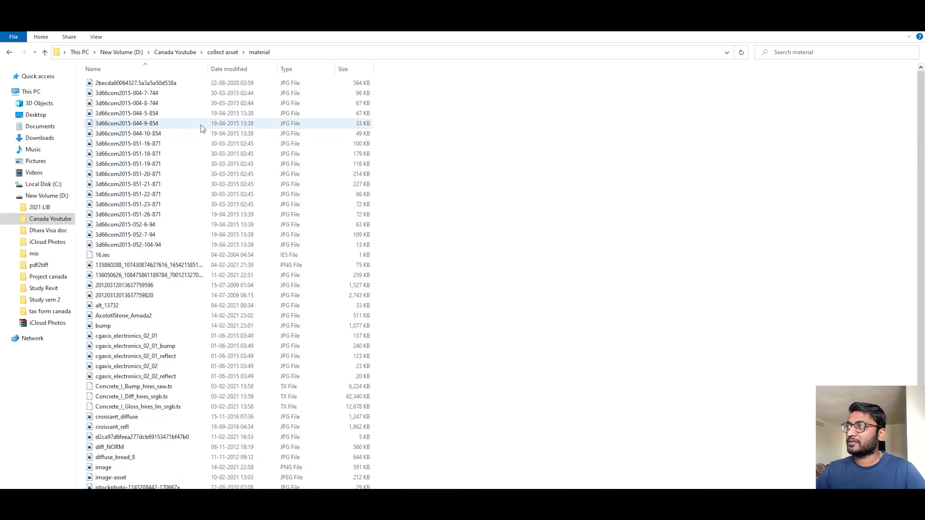
{"action": "left_click", "coordinate": [45, 52]}
{"action": "double_click", "coordinate": [122, 84]}
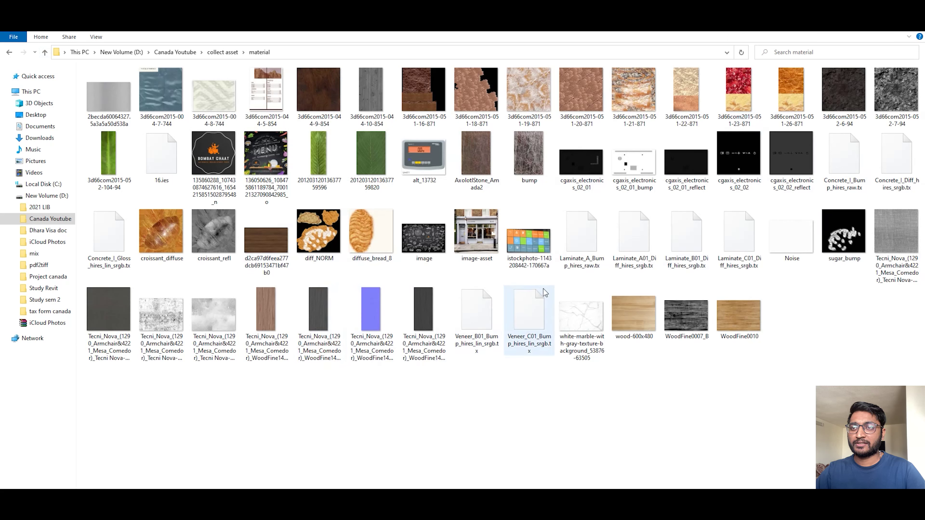
Step: Acknowledge the 'Copied 61 files' message and close the Collect Asset window
{"action": "key", "text": "alt+Tab"}
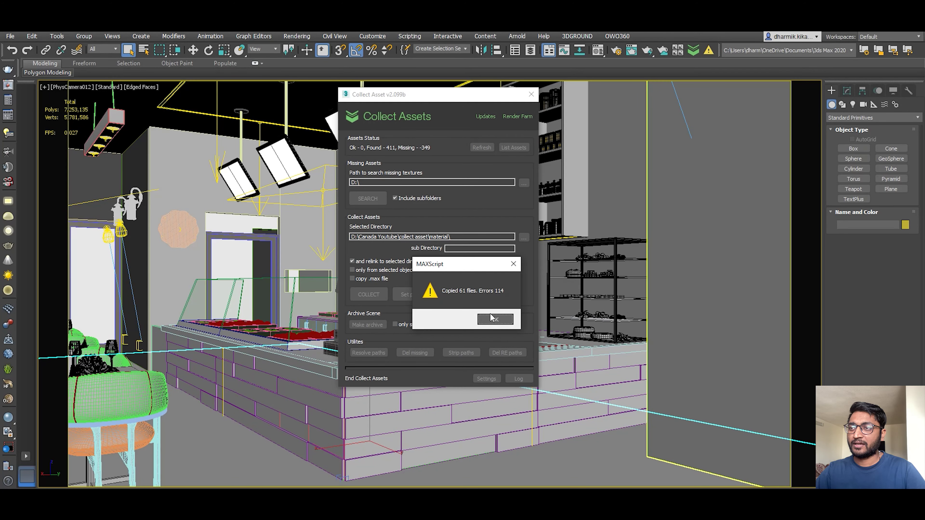
{"action": "left_click", "coordinate": [481, 320]}
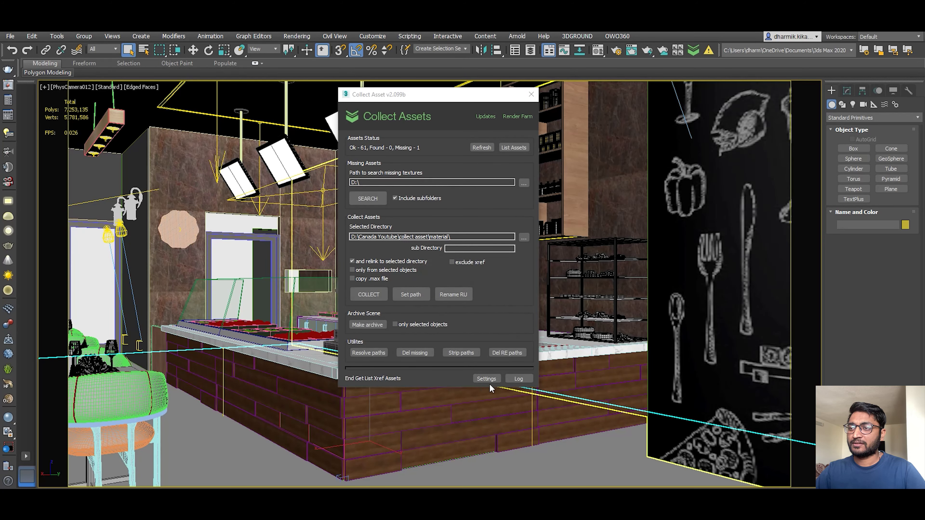
{"action": "left_click", "coordinate": [531, 94]}
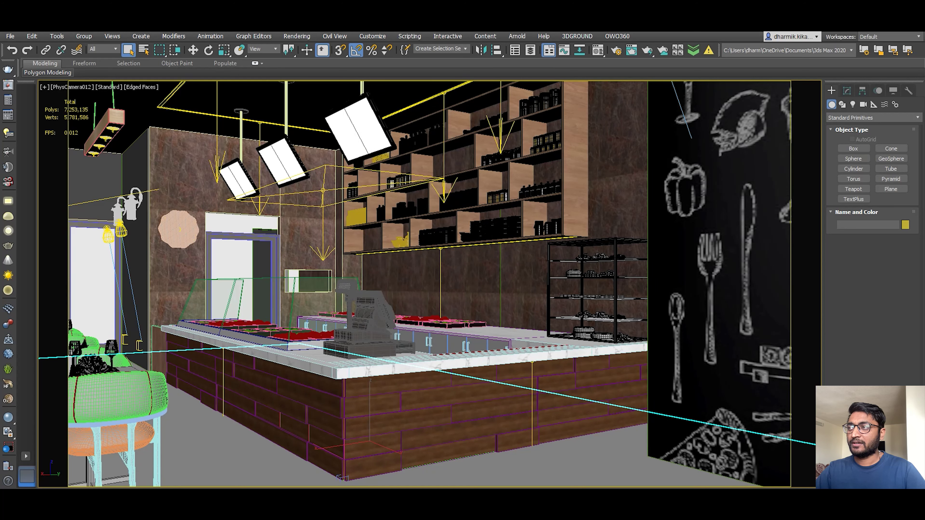
Step: Check the material folder in File Explorer, then return to the textured 3ds Max scene
{"action": "key", "text": "alt+Tab"}
{"action": "left_click", "coordinate": [711, 377]}
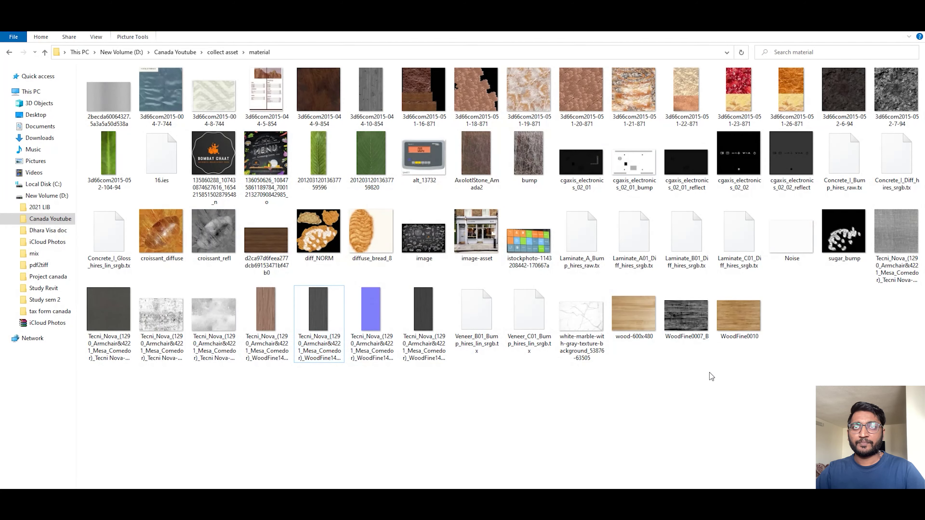
{"action": "key", "text": "alt+Tab"}
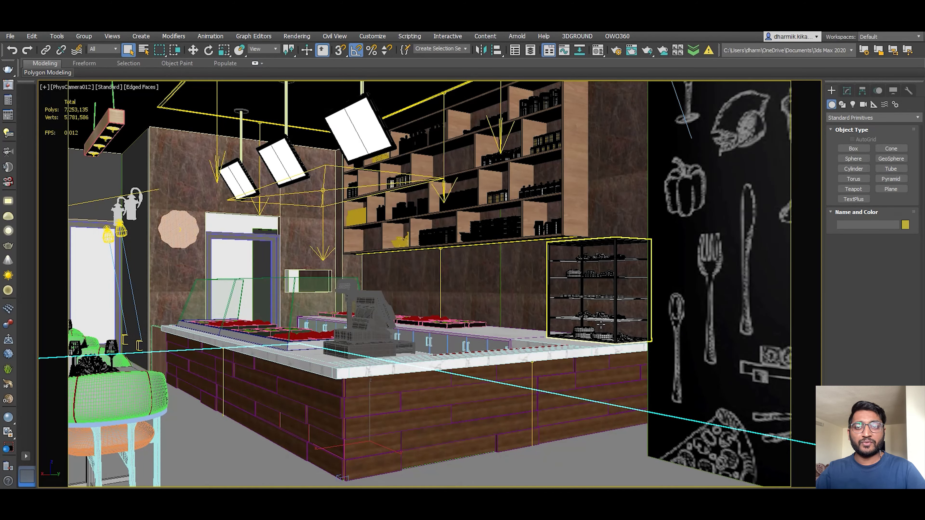